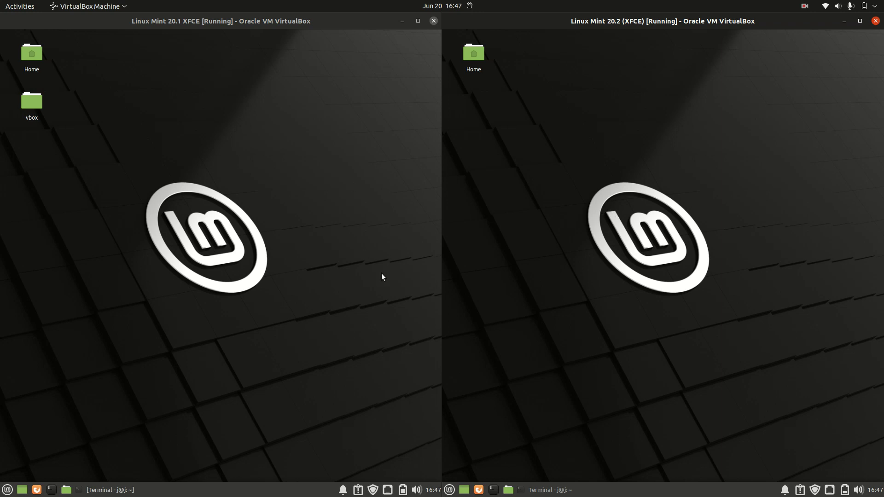
# Open and then close the Whisker application menus of both Mint VMs
pyautogui.moveTo(287, 238); pyautogui.dragTo(217, 88)
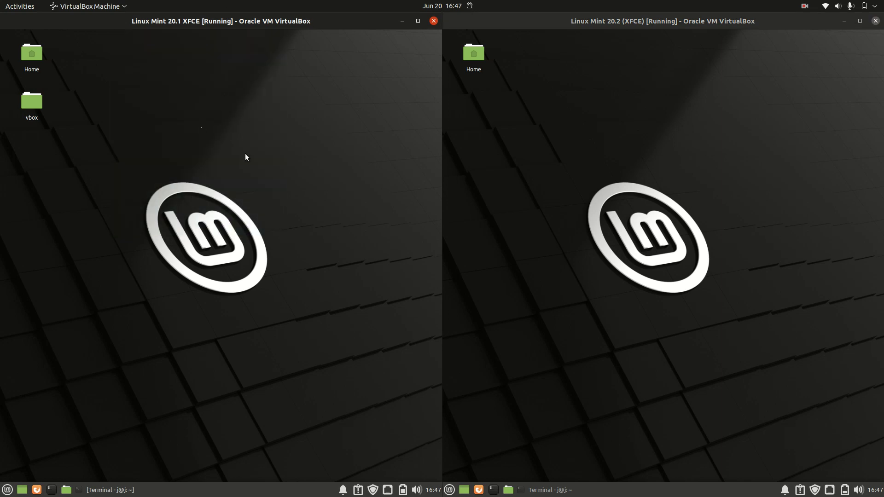
pyautogui.moveTo(631, 143); pyautogui.dragTo(776, 323)
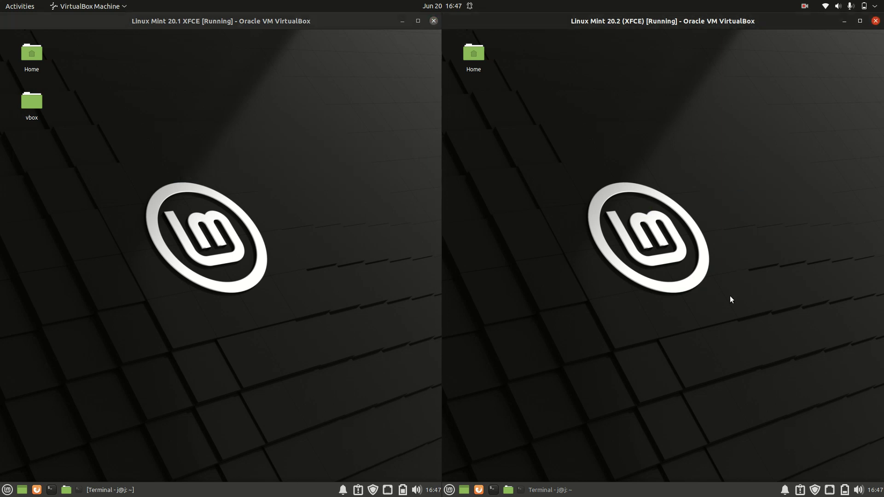
pyautogui.click(450, 489)
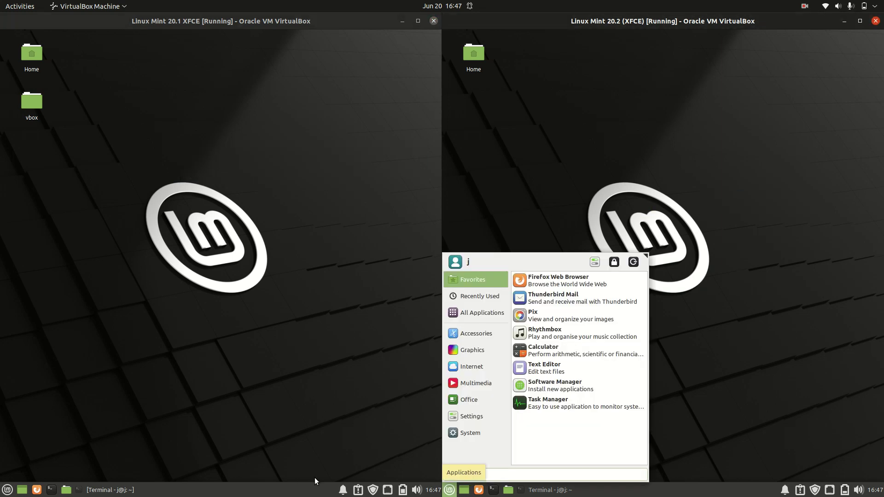
pyautogui.click(8, 490)
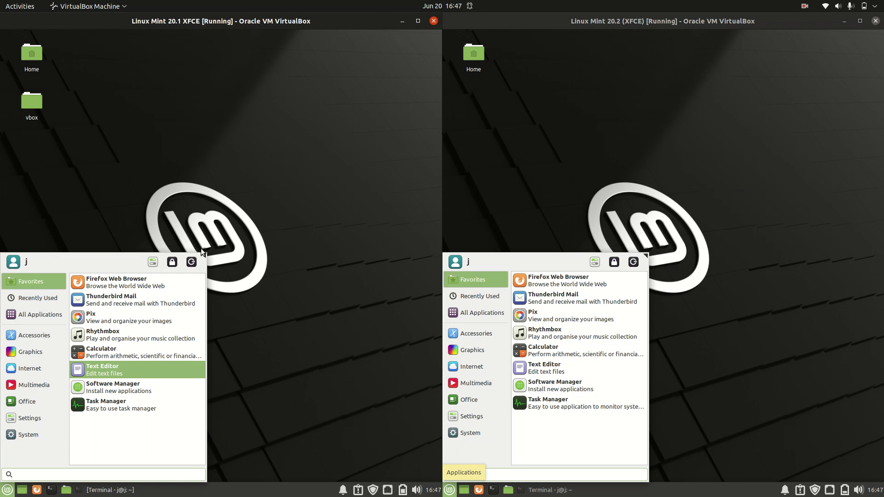
pyautogui.click(257, 127)
# Restore the terminal windows from the Mint 20.1 and Mint 20.2 taskbars
pyautogui.click(693, 135)
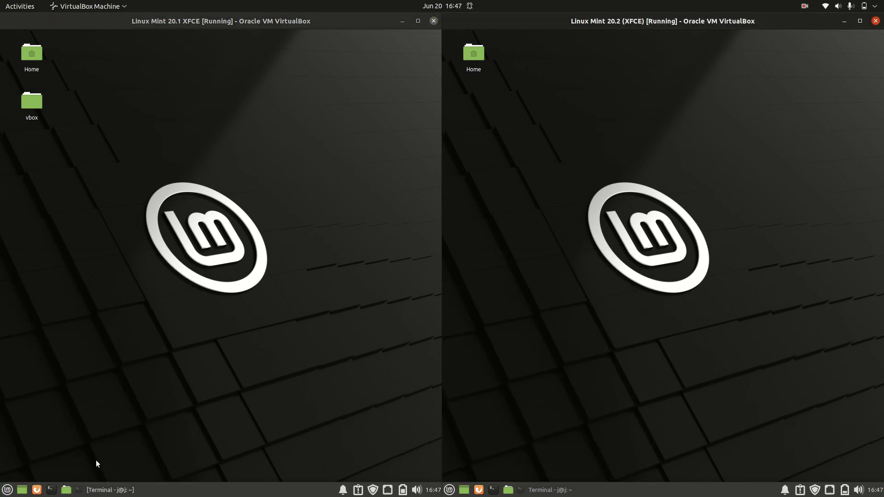
pyautogui.click(104, 490)
pyautogui.click(549, 490)
# Highlight Mint 20.1's OS version, nudge the 20.2 terminal, and show htop in 20.1
pyautogui.moveTo(88, 158); pyautogui.dragTo(307, 158)
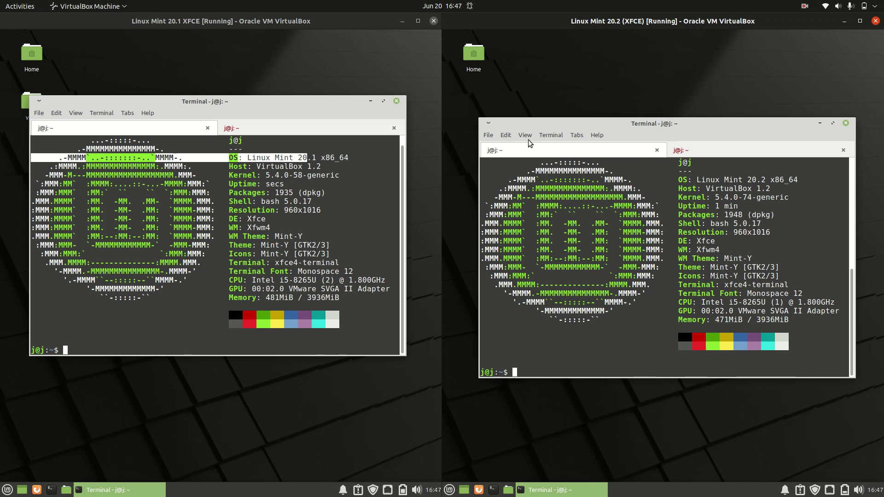
pyautogui.moveTo(690, 136); pyautogui.dragTo(683, 133)
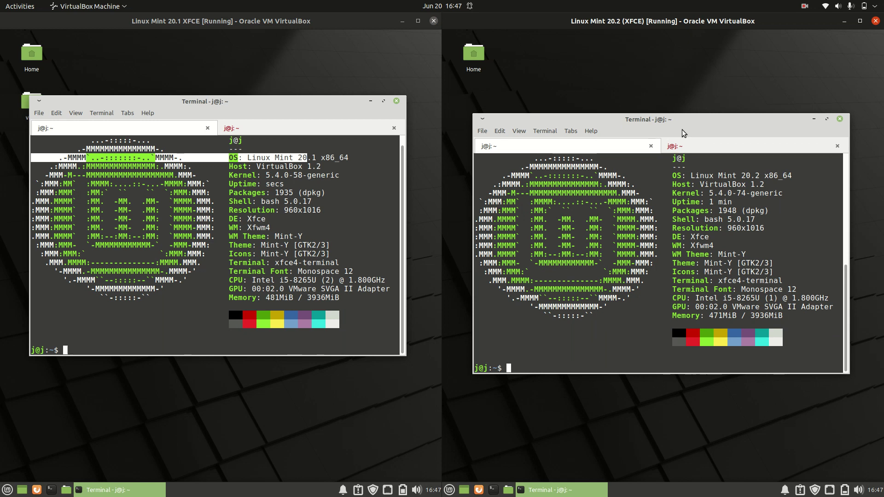
pyautogui.click(304, 128)
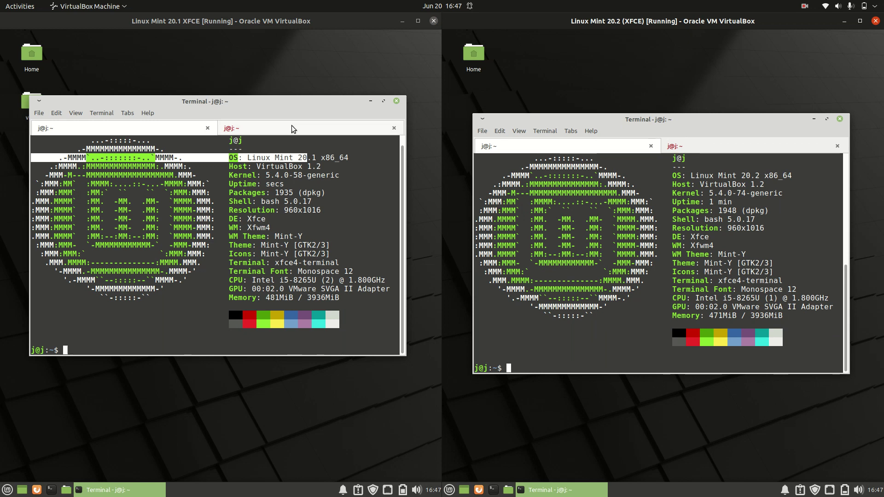
# Show htop in the Mint 20.2 terminal and reposition the Mint 20.1 terminal
pyautogui.click(726, 145)
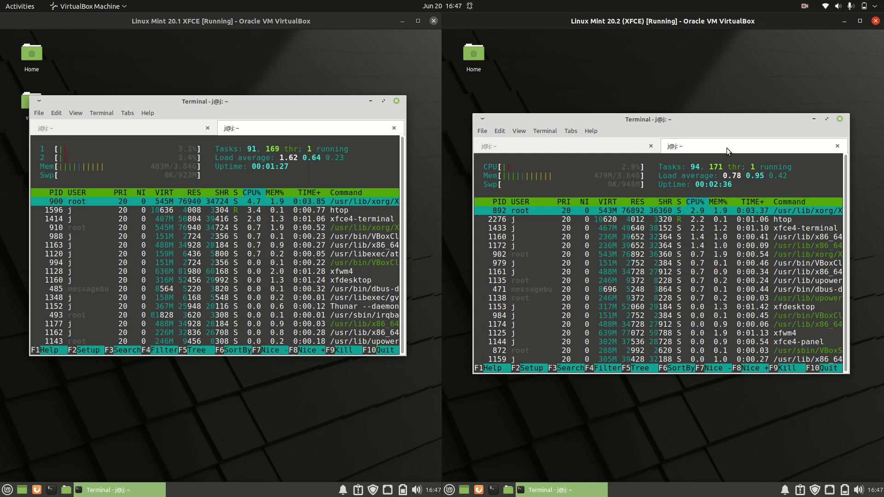
pyautogui.moveTo(311, 107)
pyautogui.mouseDown()
pyautogui.moveTo(323, 117)
pyautogui.moveTo(313, 121)
pyautogui.mouseUp()
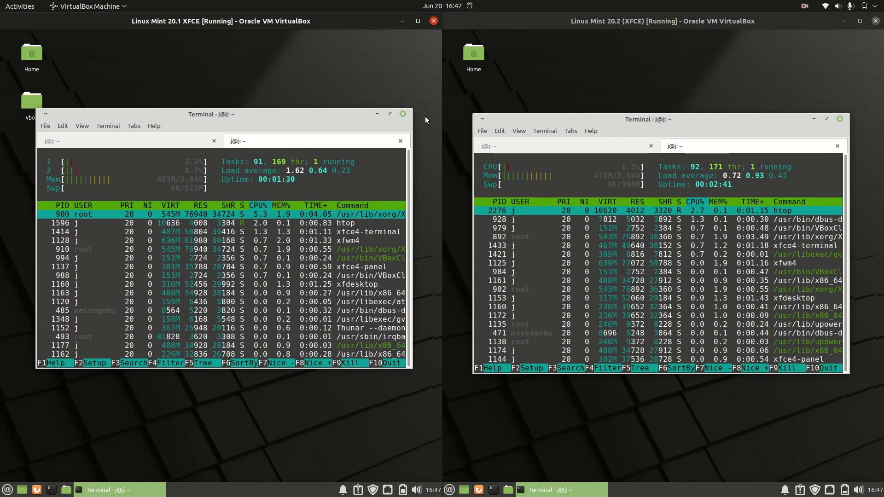
pyautogui.moveTo(313, 117); pyautogui.dragTo(308, 105)
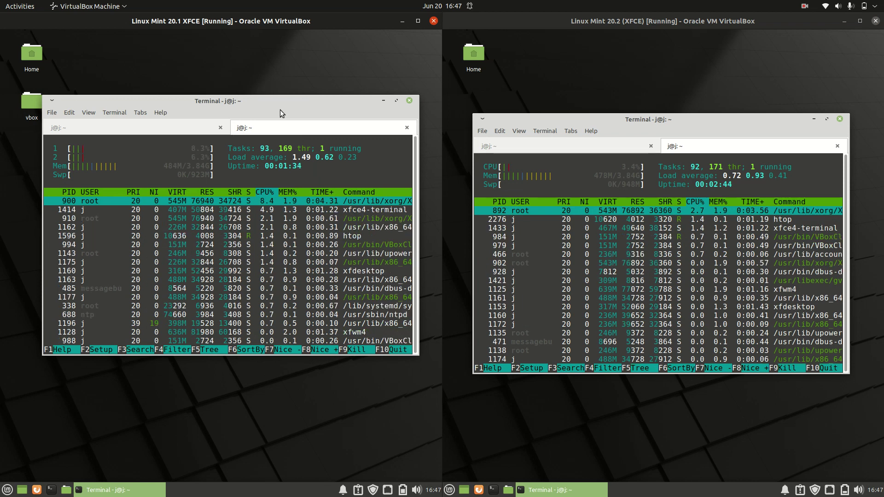
pyautogui.moveTo(280, 109); pyautogui.dragTo(279, 113)
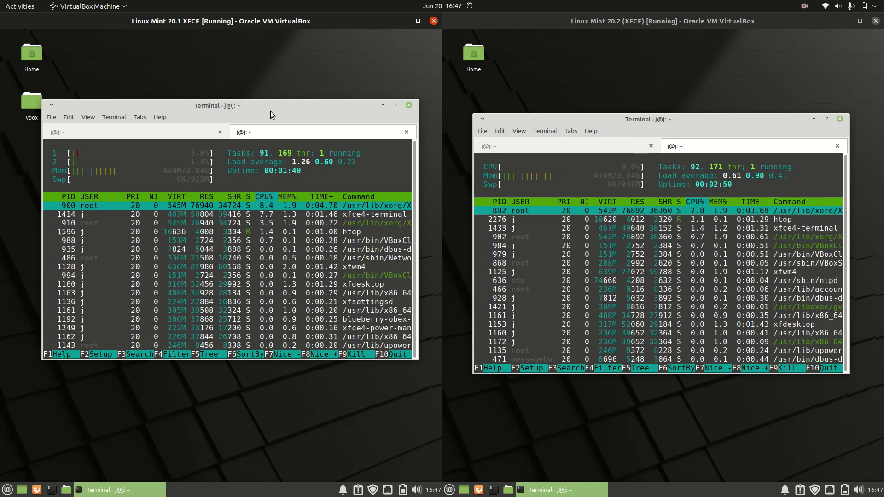
pyautogui.moveTo(270, 111); pyautogui.dragTo(265, 113)
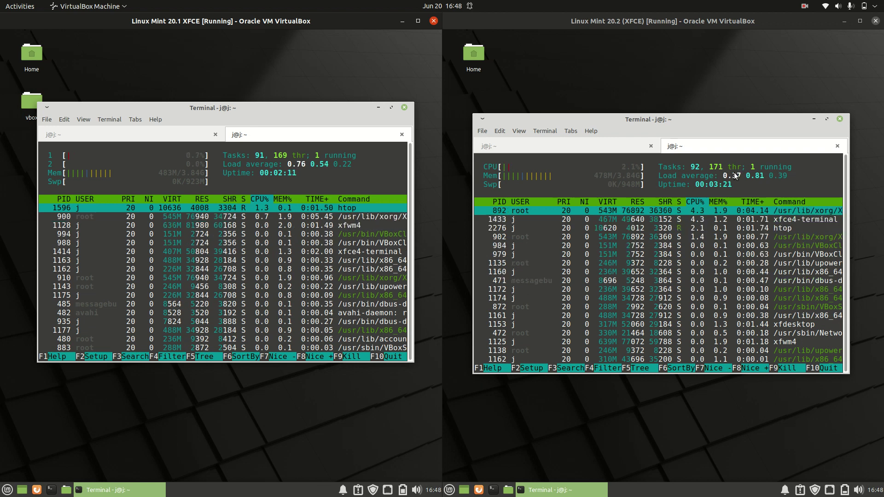
# Fine-tune both terminal positions, toggle the application menus, and return Mint 20.1 to neofetch
pyautogui.moveTo(708, 119); pyautogui.dragTo(715, 123)
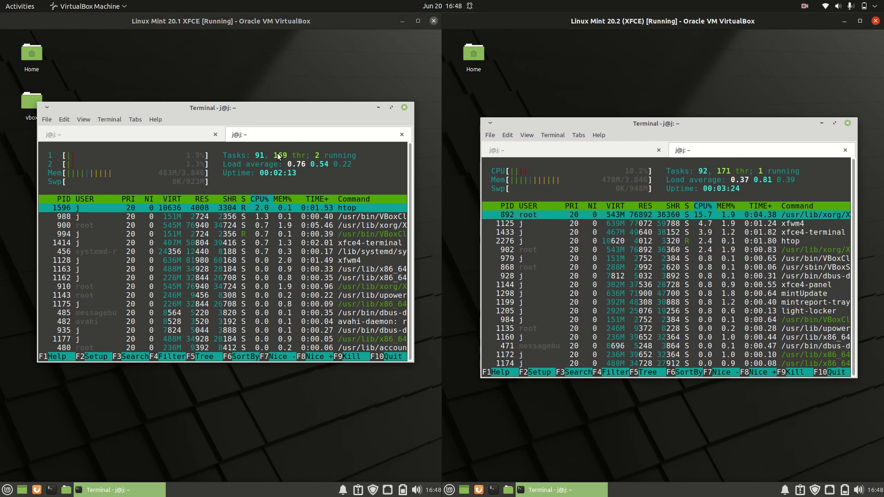
pyautogui.moveTo(300, 108); pyautogui.dragTo(310, 107)
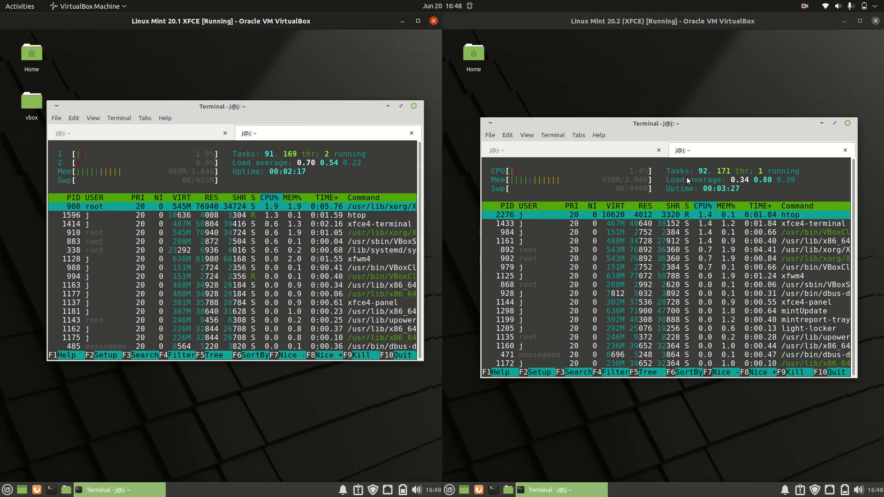
pyautogui.moveTo(693, 120); pyautogui.dragTo(691, 113)
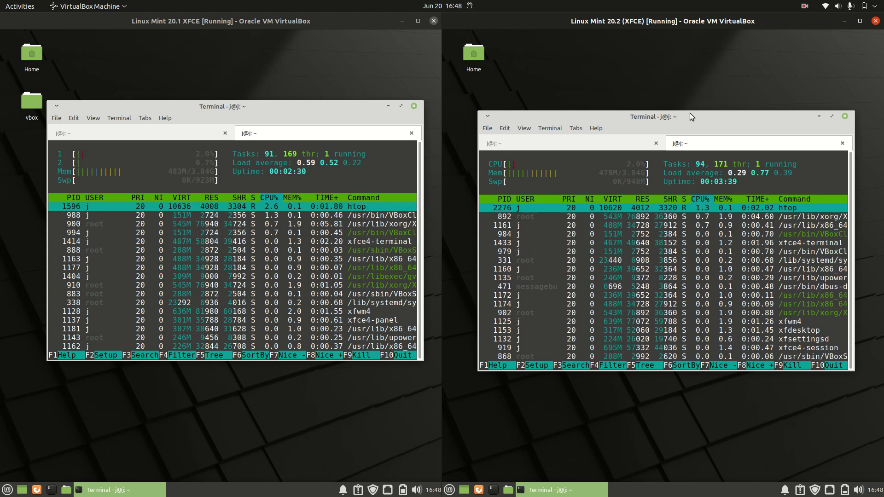
pyautogui.click(450, 489)
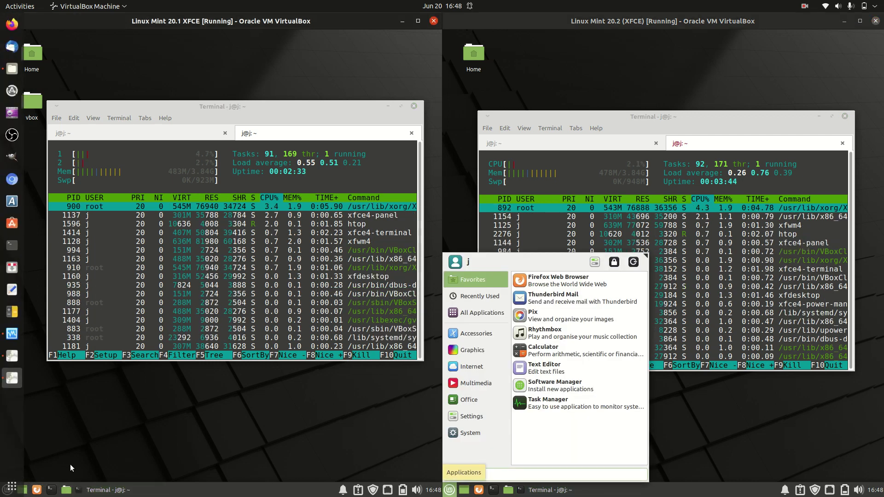
pyautogui.click(7, 490)
pyautogui.click(138, 133)
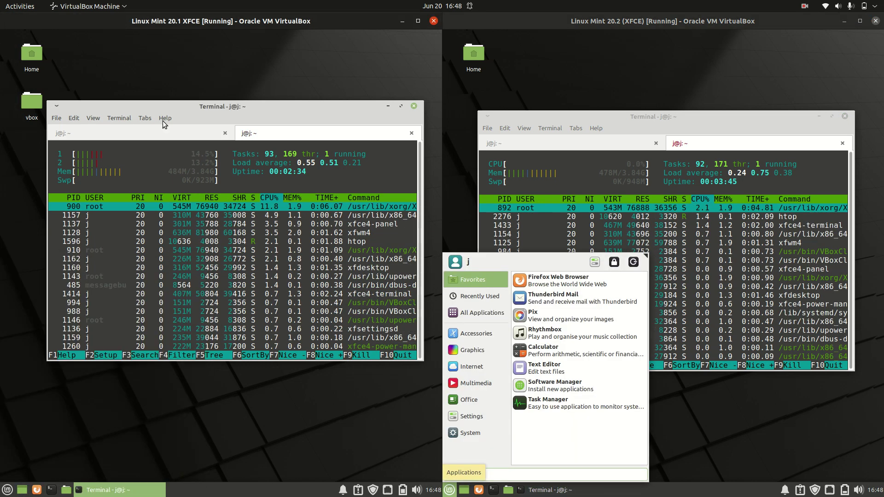
# Show neofetch in Mint 20.2, highlight both 5.4.0 kernel versions, then return both terminals to htop
pyautogui.click(532, 144)
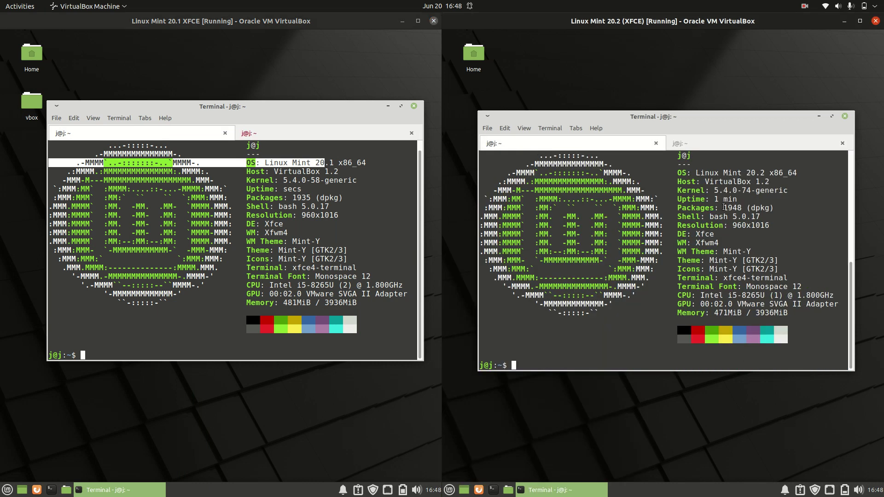
pyautogui.moveTo(714, 190); pyautogui.dragTo(737, 190)
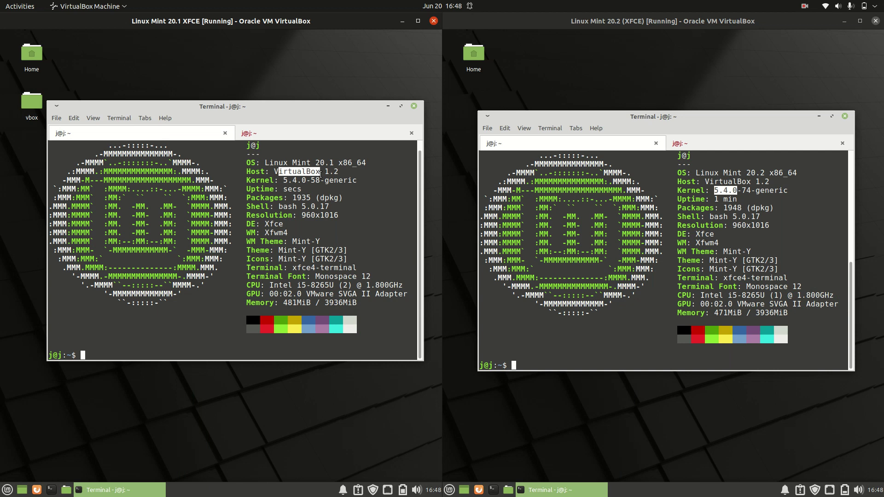
pyautogui.moveTo(275, 180); pyautogui.dragTo(316, 181)
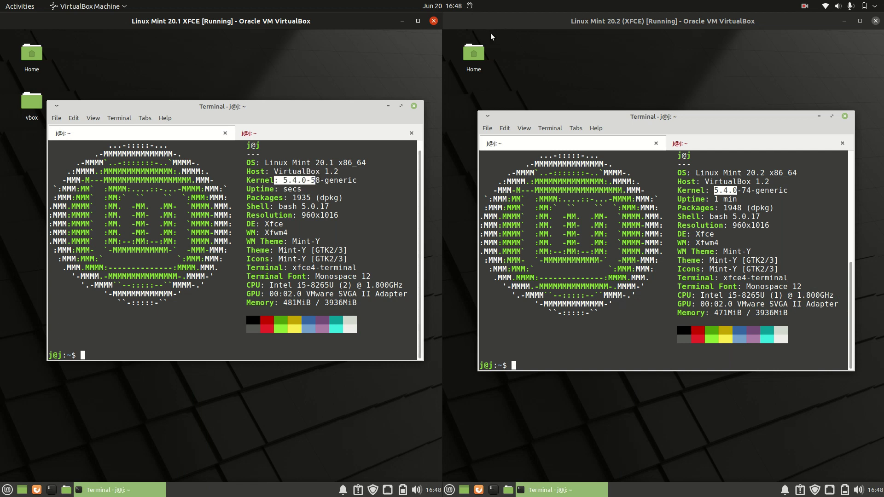
pyautogui.click(325, 133)
pyautogui.click(696, 141)
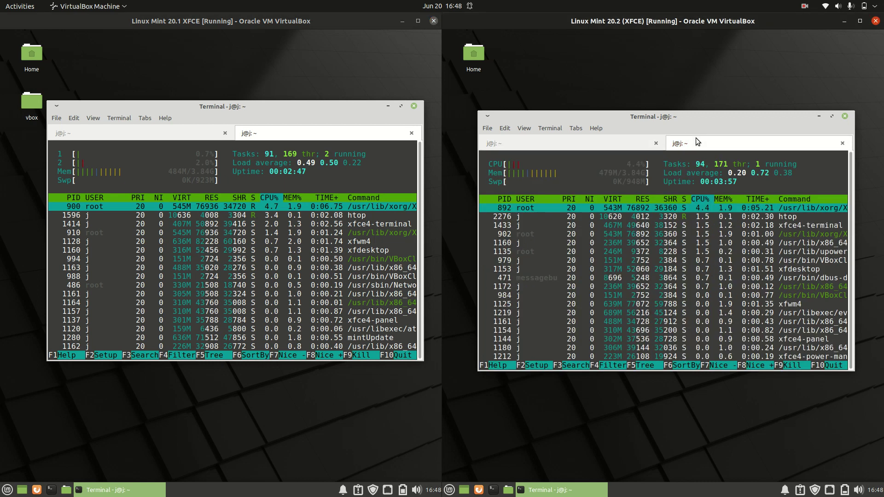